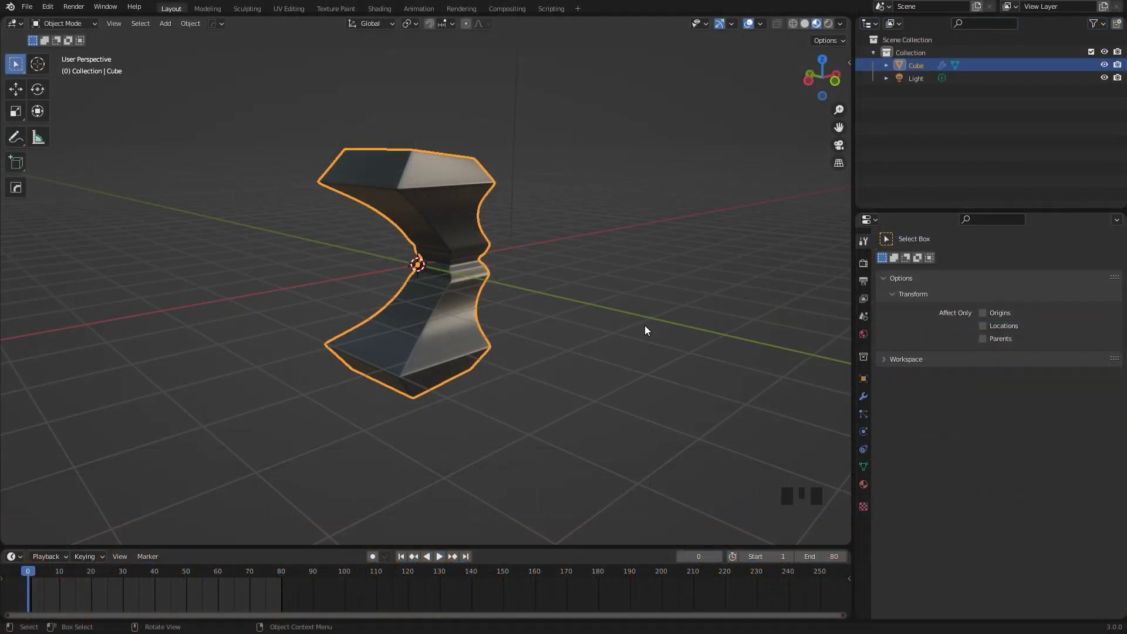
- Show the Cube's modifier stack, with its Catmull-Clark Subdivision modifier at level 2
{"action": "mouse_move", "coordinate": [644, 326]}
{"action": "middle_mouse_down"}
{"action": "mouse_move", "coordinate": [573, 336]}
{"action": "mouse_move", "coordinate": [491, 327]}
{"action": "mouse_move", "coordinate": [631, 323]}
{"action": "middle_mouse_up"}
{"action": "key", "text": "Tab"}
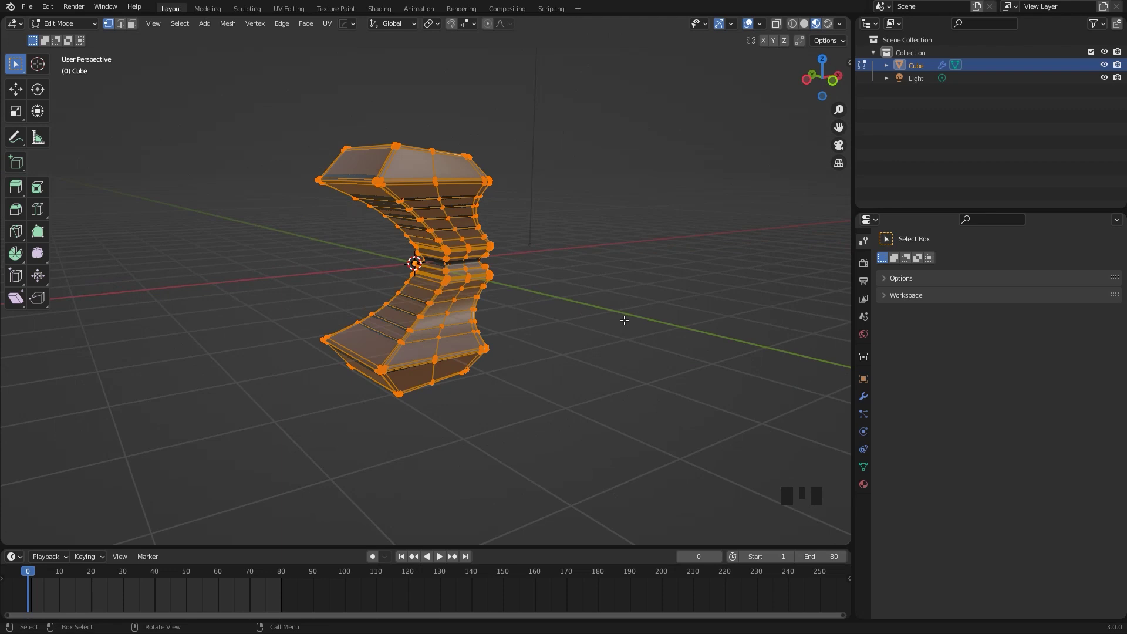
{"action": "key", "text": "Tab"}
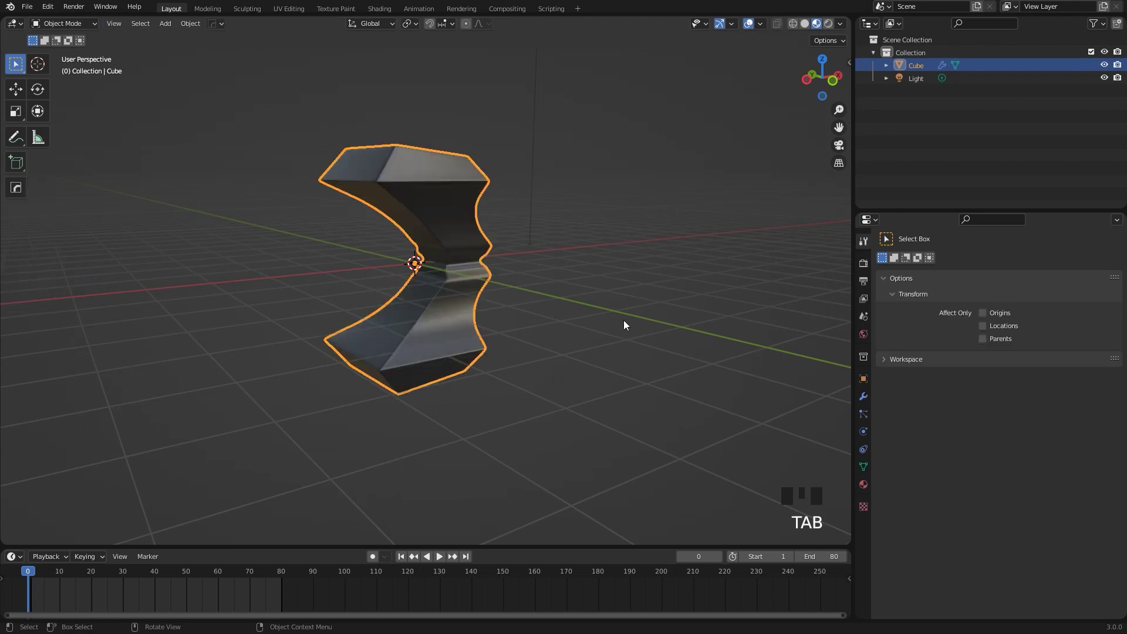
{"action": "left_click", "coordinate": [858, 397]}
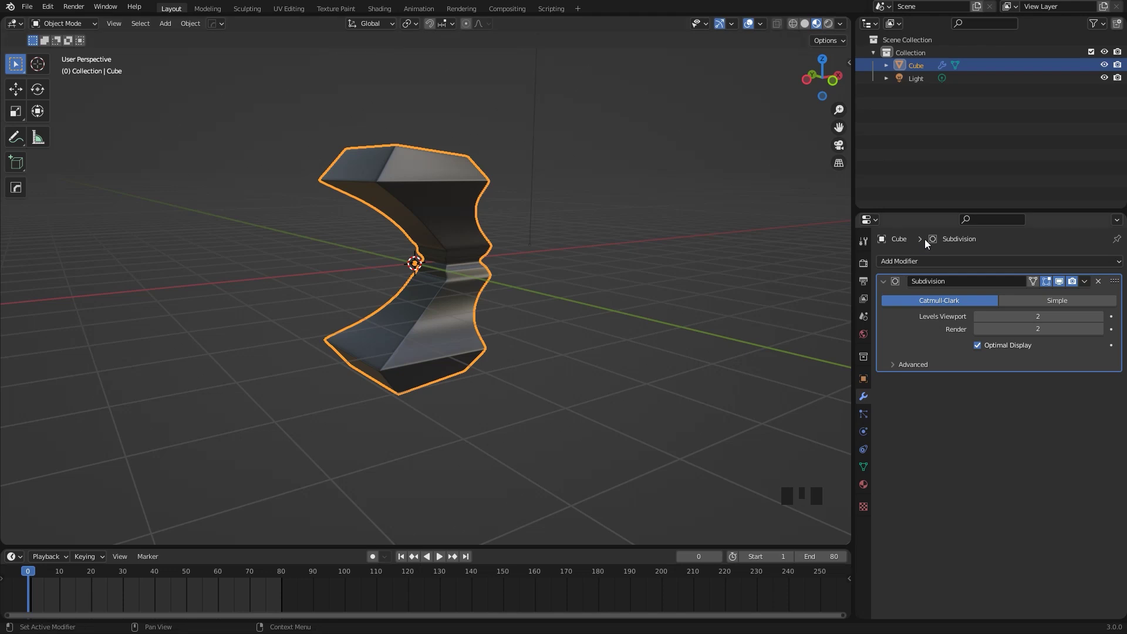
- Add a Simple Deform modifier set to Bend on the Y axis at a -85° angle
{"action": "left_click", "coordinate": [912, 262]}
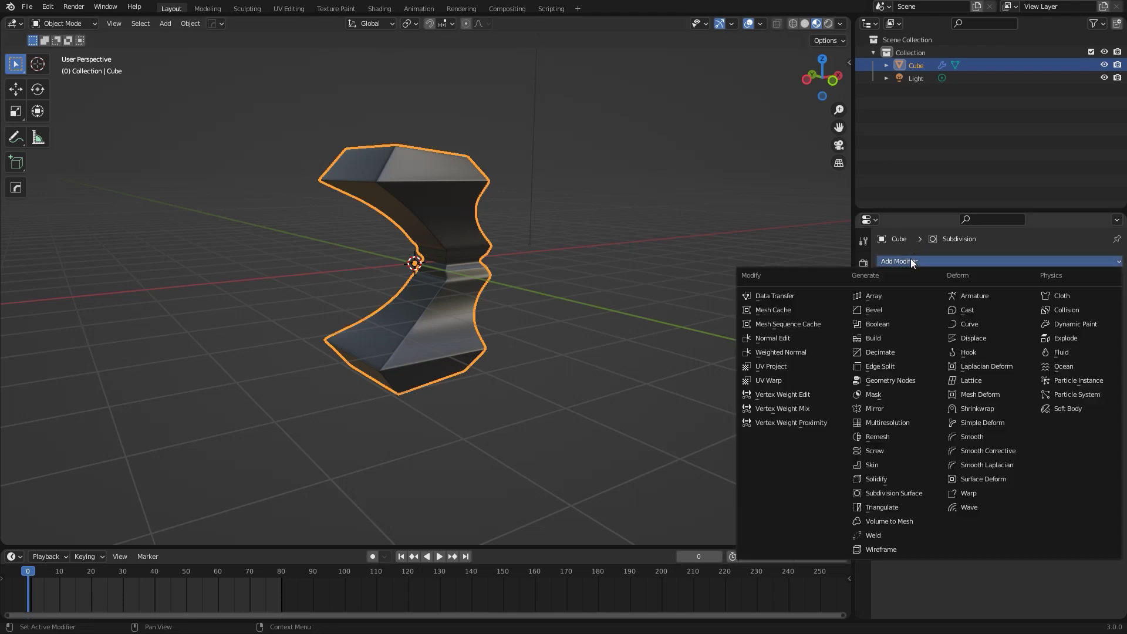
{"action": "left_click", "coordinate": [989, 424]}
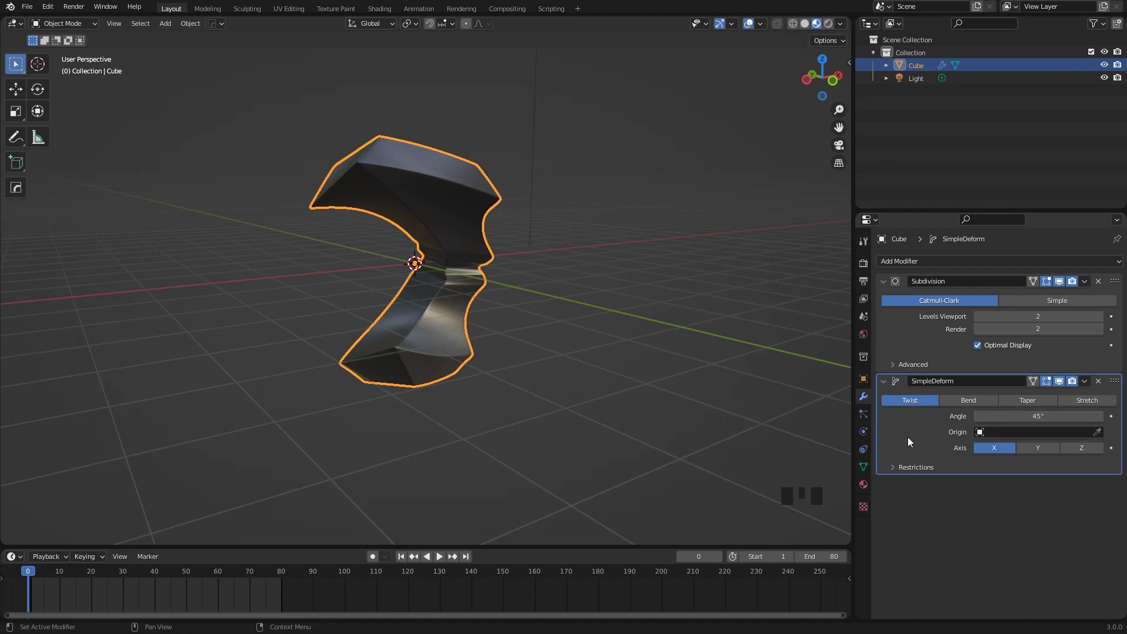
{"action": "left_click", "coordinate": [963, 400]}
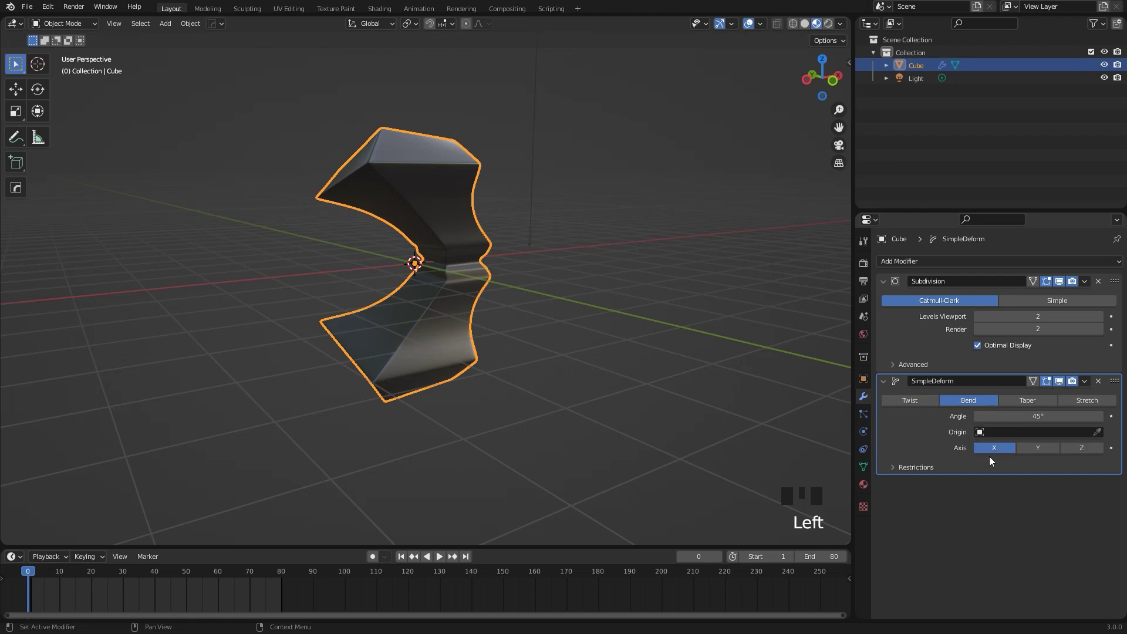
{"action": "left_click", "coordinate": [1032, 451]}
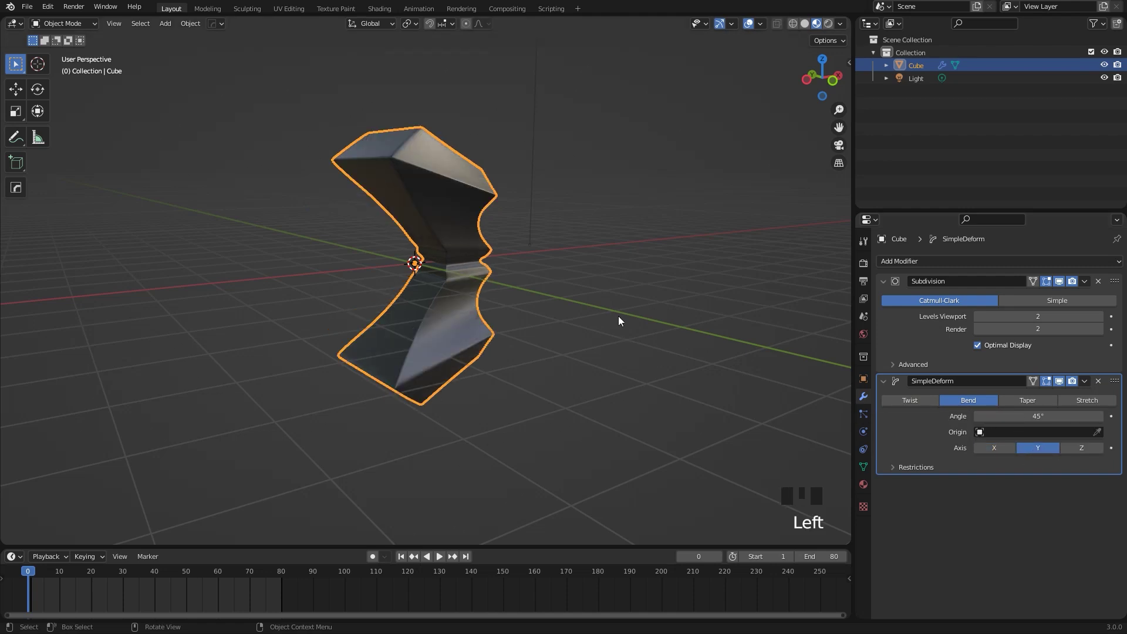
{"action": "middle_click_drag", "start_coordinate": [619, 319], "coordinate": [581, 317]}
{"action": "left_click_drag", "start_coordinate": [1038, 416], "coordinate": [986, 415]}
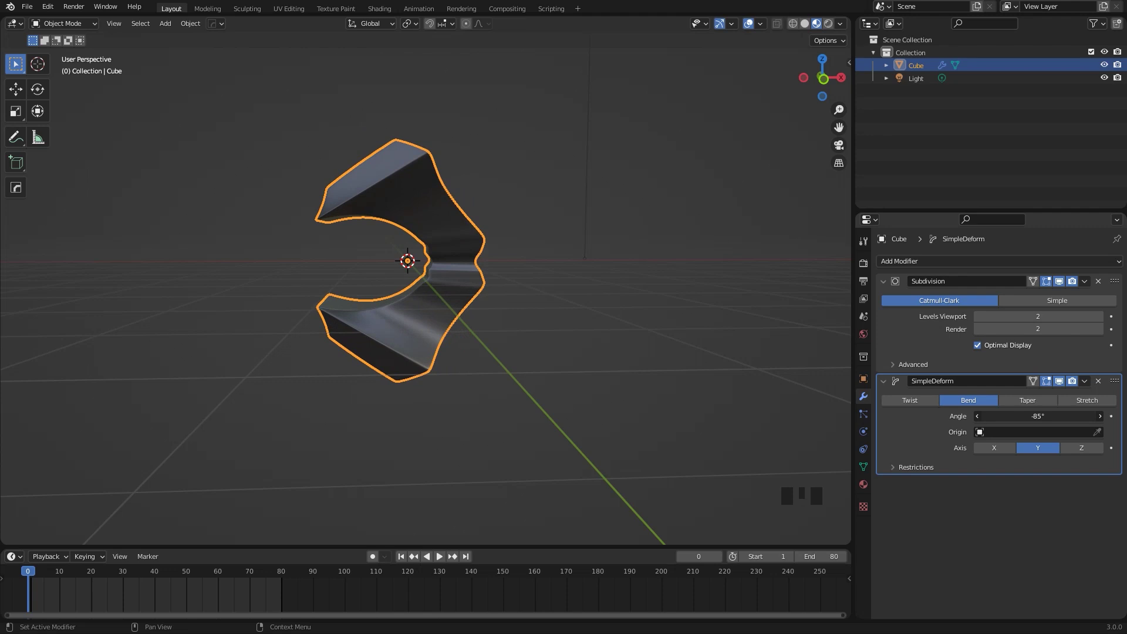
- Enlarge the timeline below the 3D view and switch on auto keyframing
{"action": "middle_click_drag", "start_coordinate": [507, 367], "coordinate": [542, 365]}
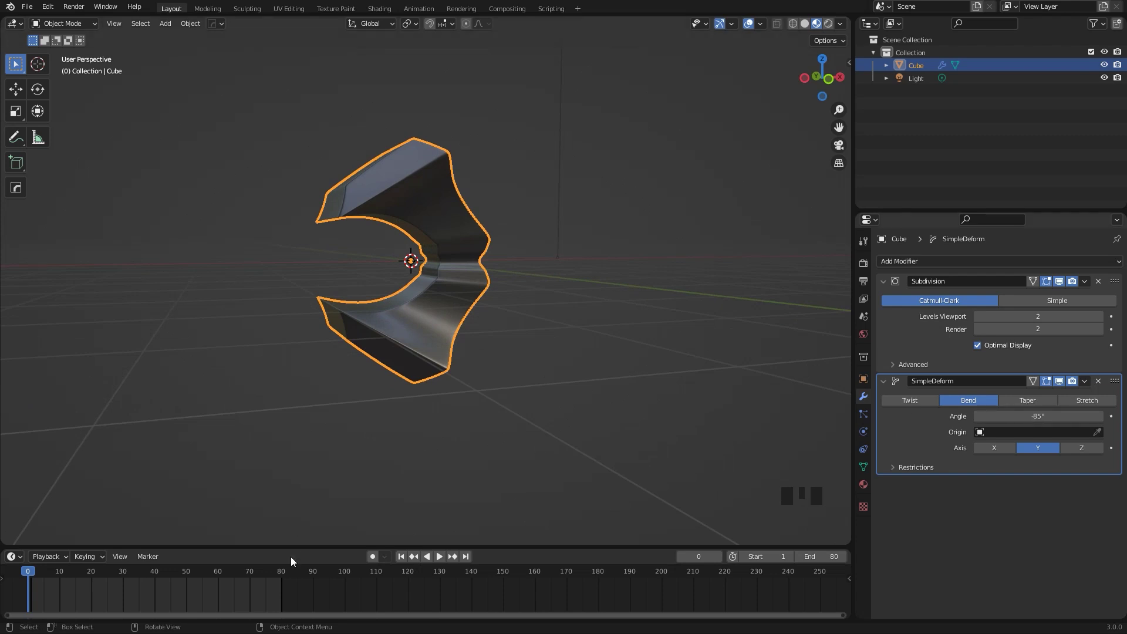
{"action": "left_click_drag", "start_coordinate": [289, 546], "coordinate": [299, 520]}
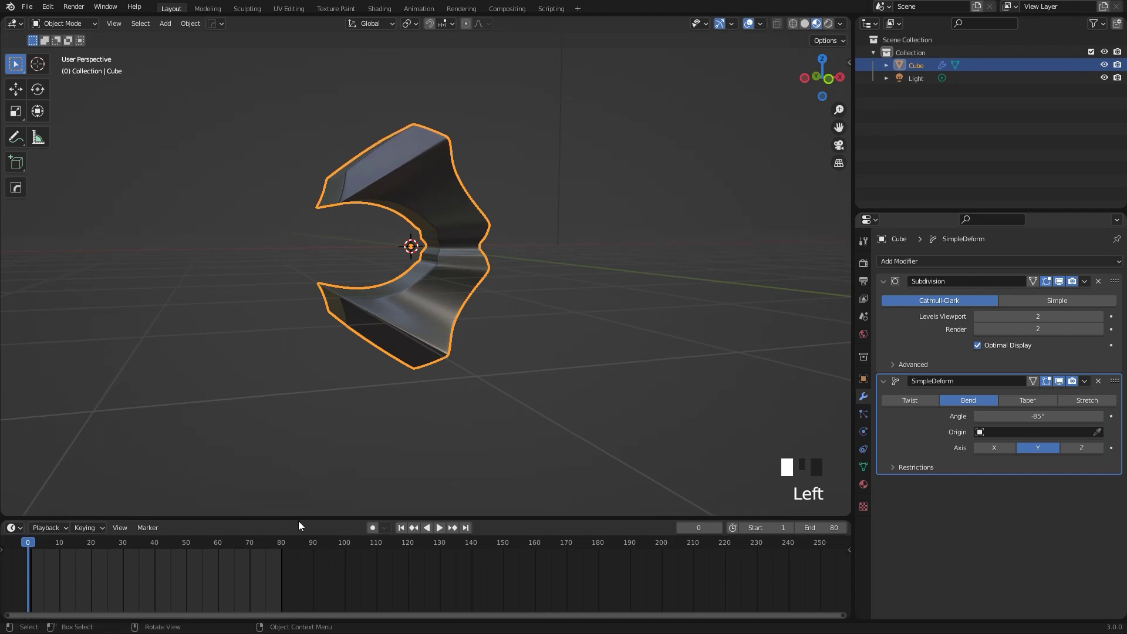
{"action": "left_click", "coordinate": [372, 528]}
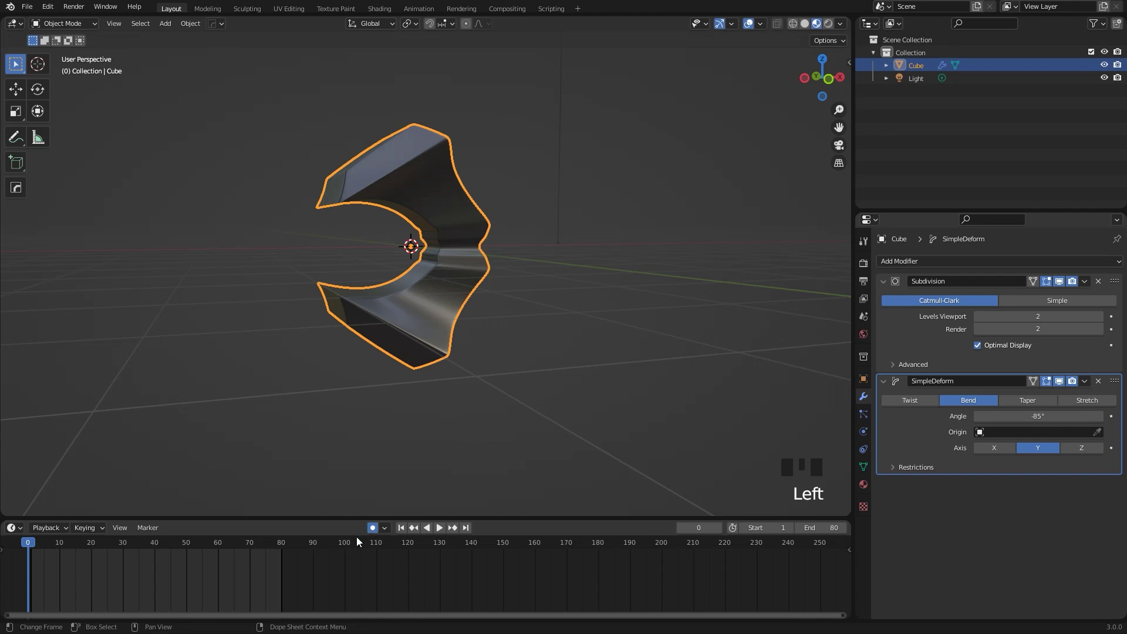
- Keyframe the bend Angle on frame 0, finishing with it at -107°
{"action": "left_click", "coordinate": [1032, 416]}
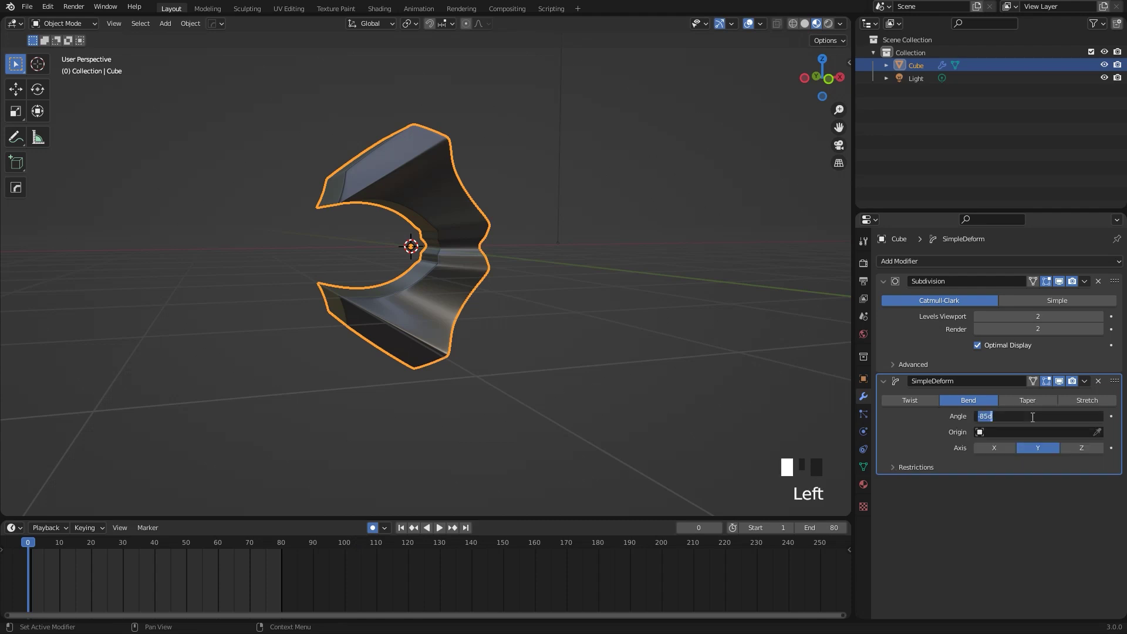
{"action": "type", "text": "0"}
{"action": "key", "text": "Return"}
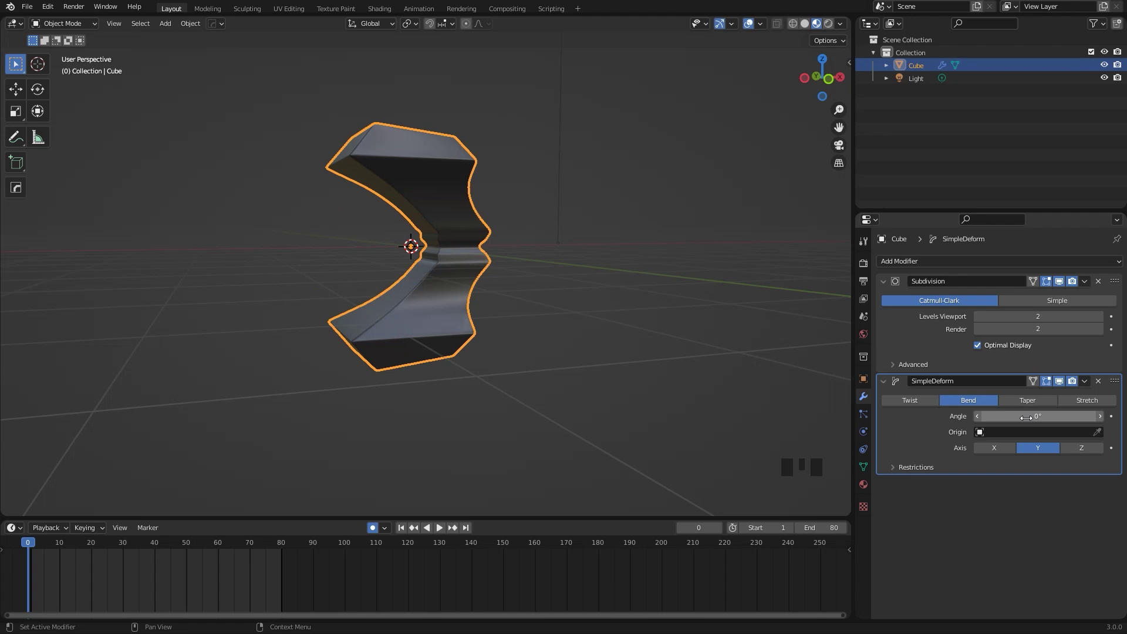
{"action": "key", "text": "i"}
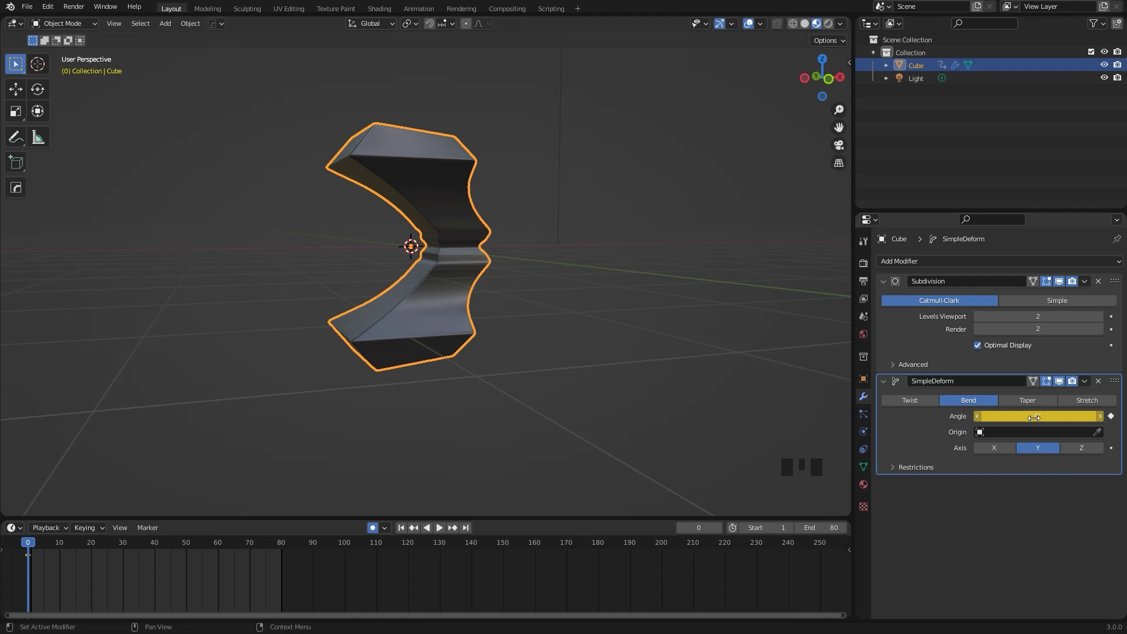
{"action": "left_click_drag", "start_coordinate": [1036, 417], "coordinate": [978, 418]}
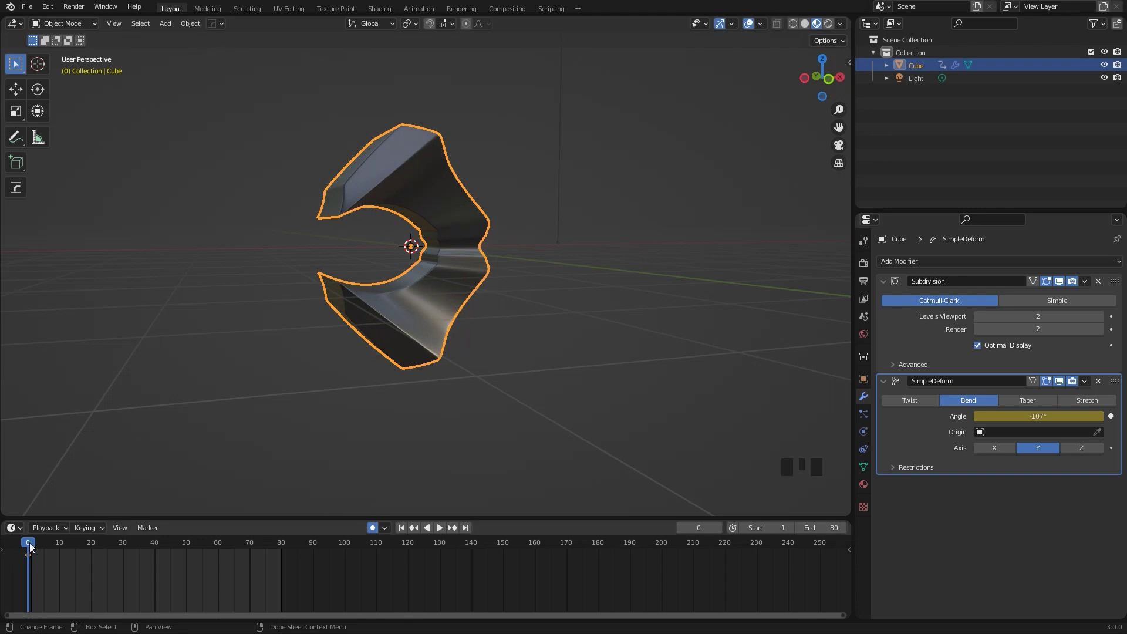
{"action": "left_click_drag", "start_coordinate": [31, 547], "coordinate": [154, 539]}
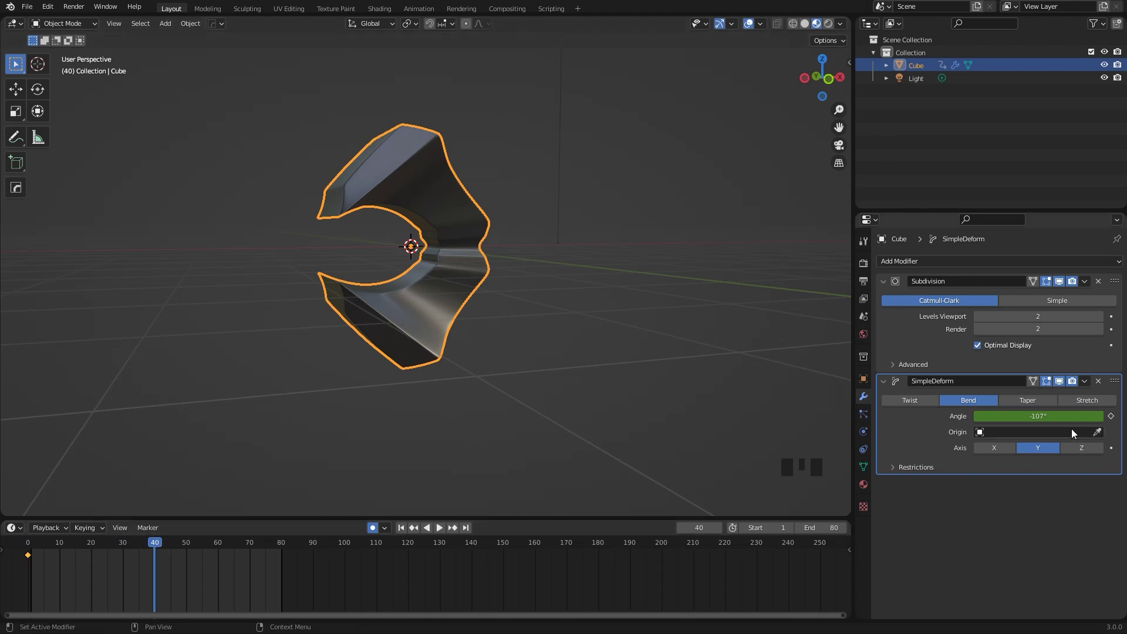
- Auto-key the bend Angle at 59.5° on frame 40, then select the frame-0 keyframe
{"action": "left_click", "coordinate": [1022, 416]}
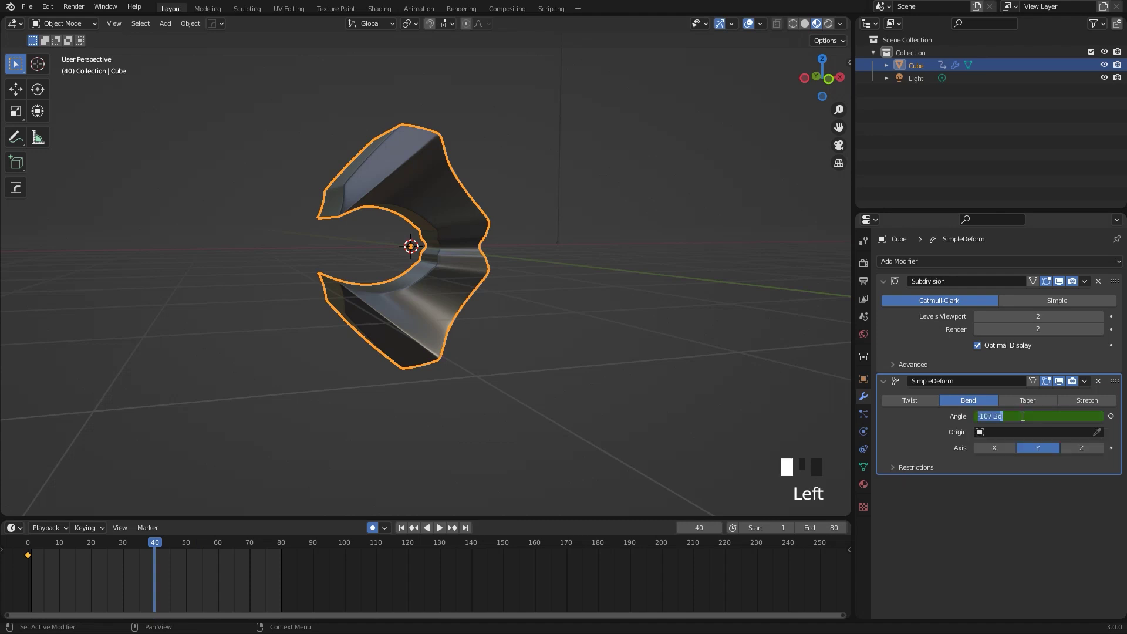
{"action": "type", "text": "0"}
{"action": "key", "text": "Return"}
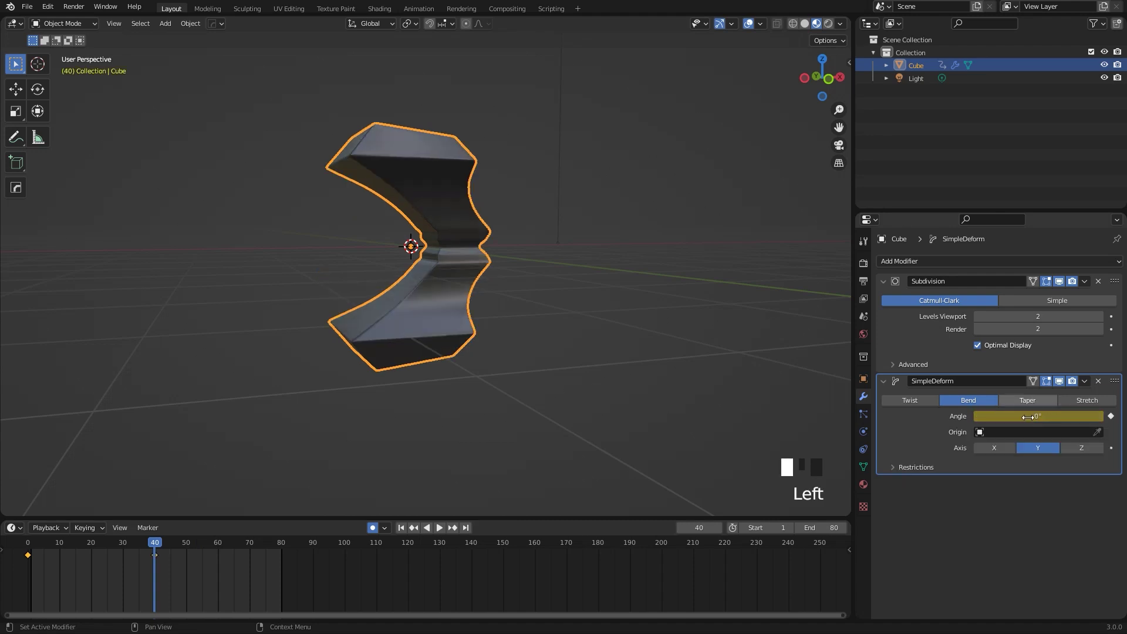
{"action": "left_click_drag", "start_coordinate": [1025, 415], "coordinate": [1038, 416]}
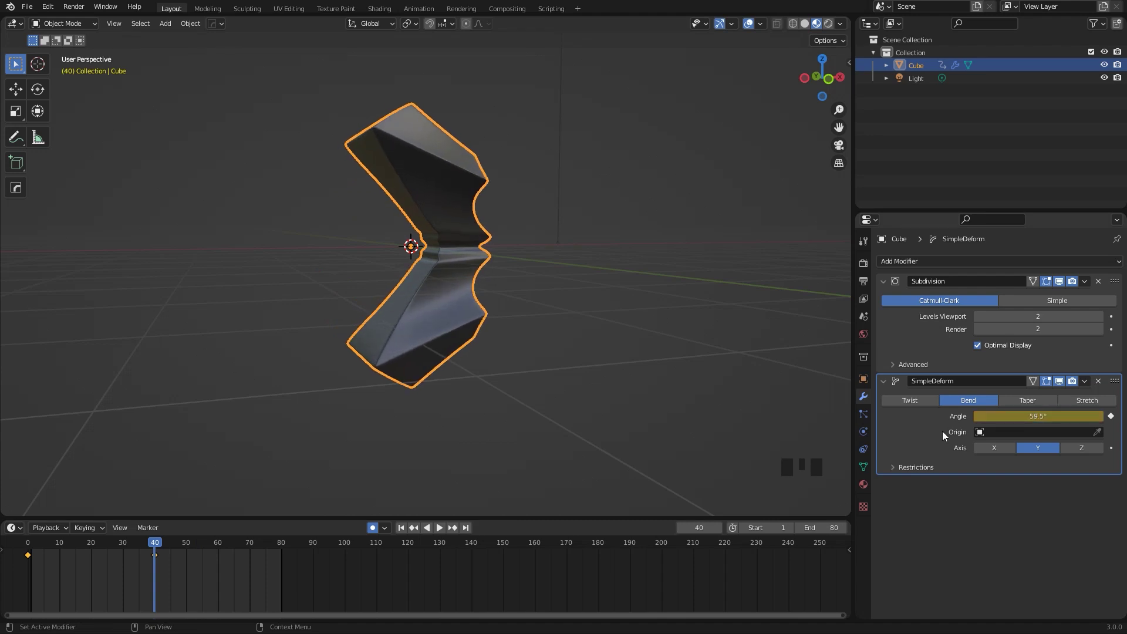
{"action": "left_click_drag", "start_coordinate": [167, 557], "coordinate": [280, 543]}
{"action": "left_click", "coordinate": [29, 556]}
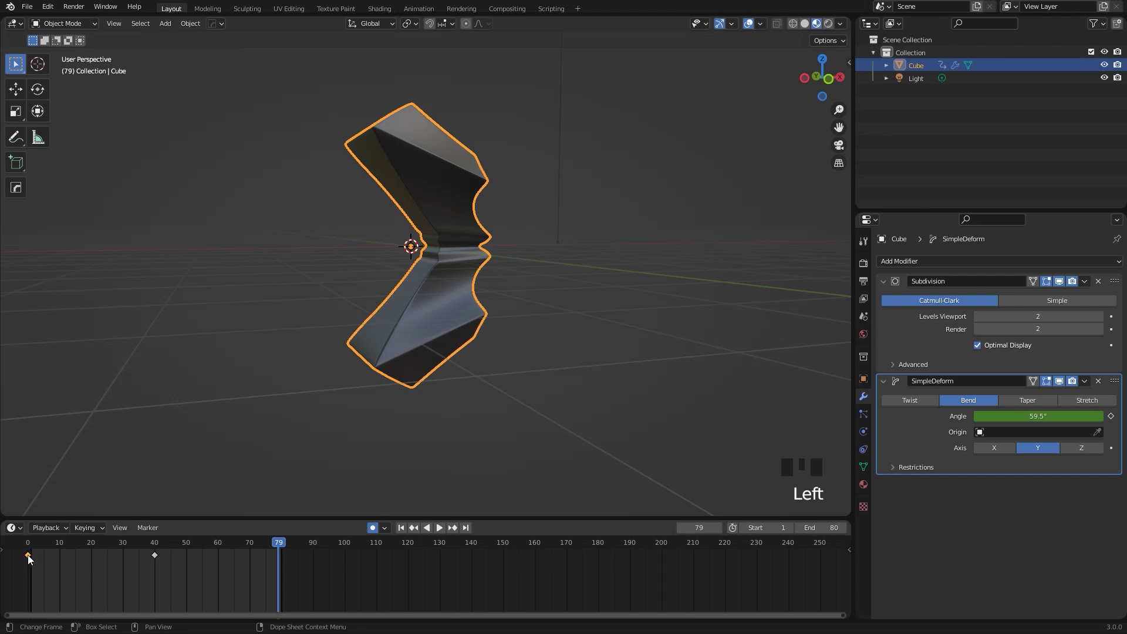
- Copy the frame-0 -107° keyframe to frame 79 and return to frame 0
{"action": "key", "text": "ctrl+c"}
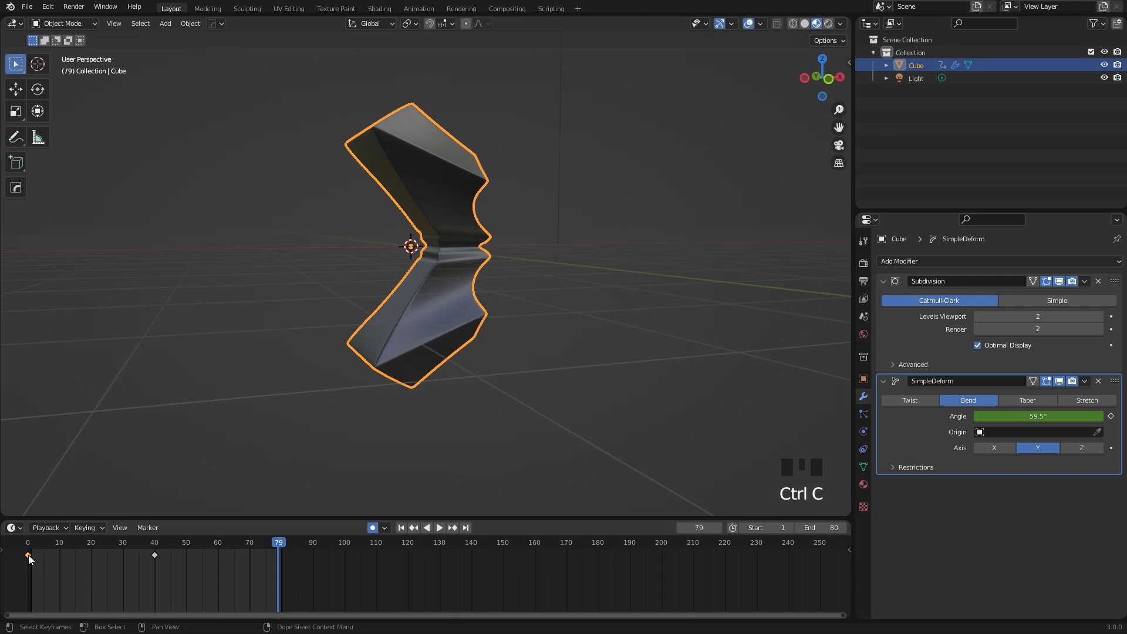
{"action": "key", "text": "ctrl+v"}
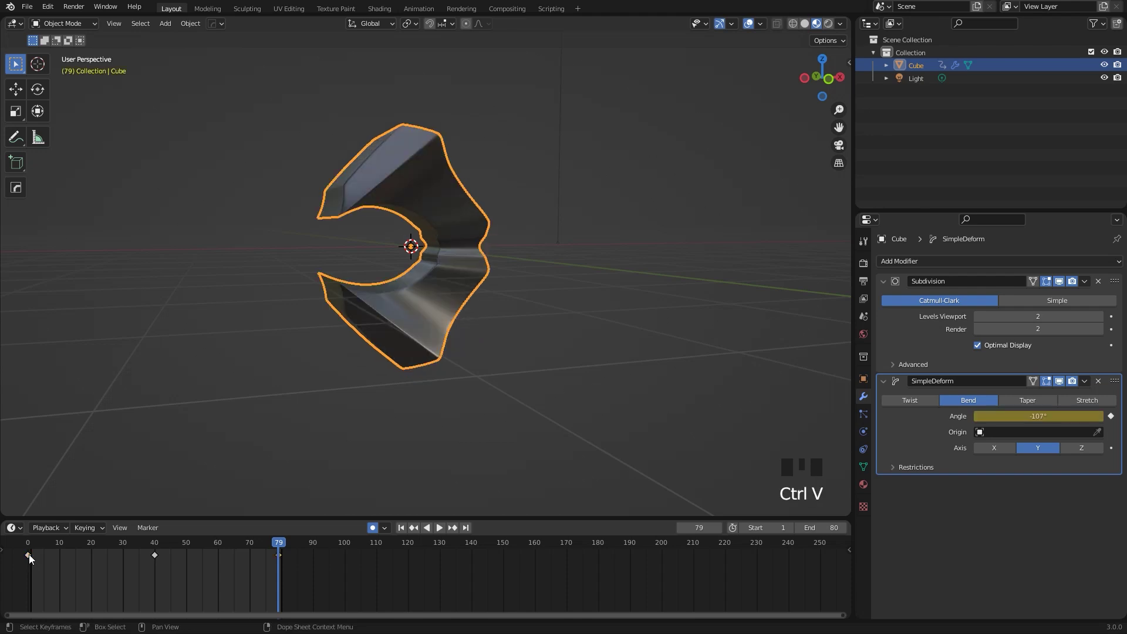
{"action": "left_click_drag", "start_coordinate": [245, 540], "coordinate": [28, 545]}
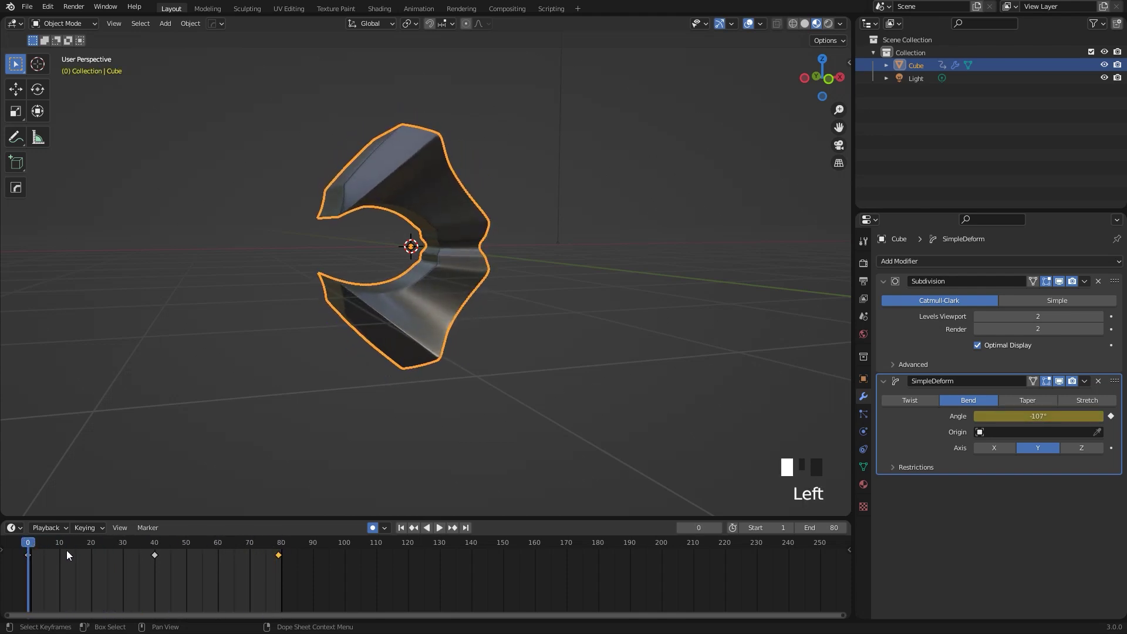
- Play the looping bend animation and orbit around the flexing mesh
{"action": "left_click", "coordinate": [439, 527]}
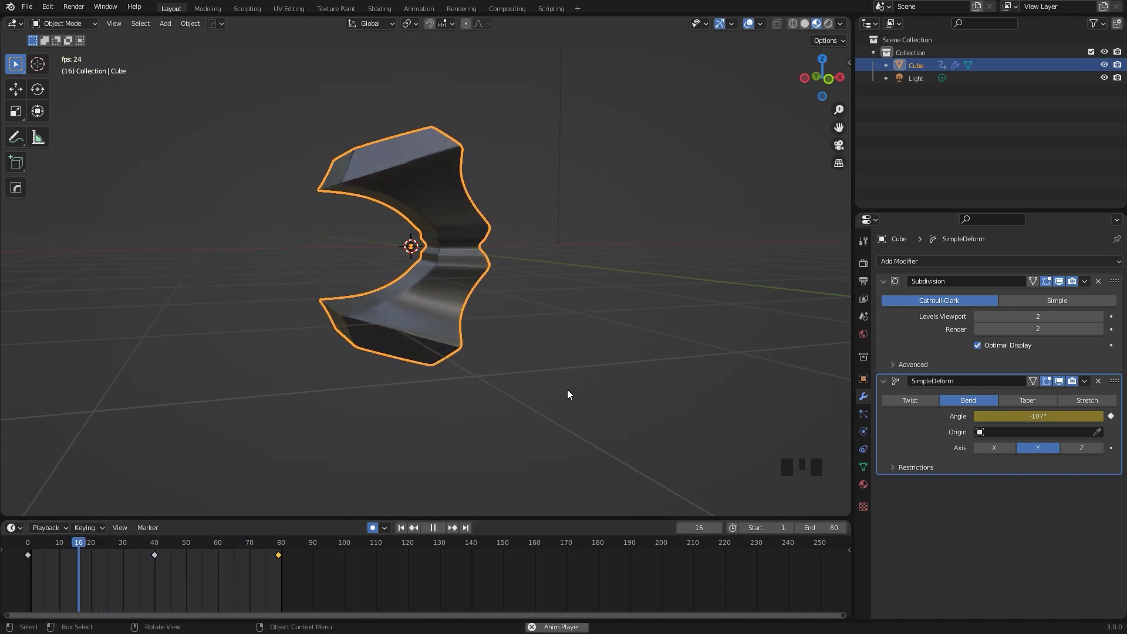
{"action": "middle_click_drag", "start_coordinate": [598, 378], "coordinate": [680, 52]}
{"action": "middle_click_drag", "start_coordinate": [693, 90], "coordinate": [558, 116]}
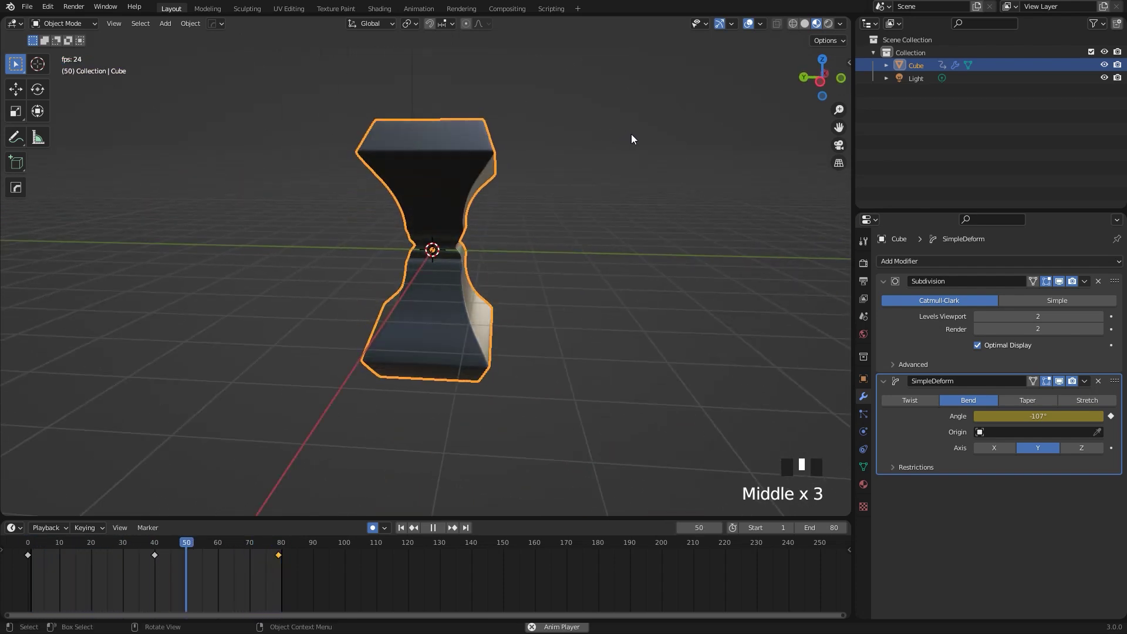
{"action": "middle_click_drag", "start_coordinate": [599, 145], "coordinate": [628, 298]}
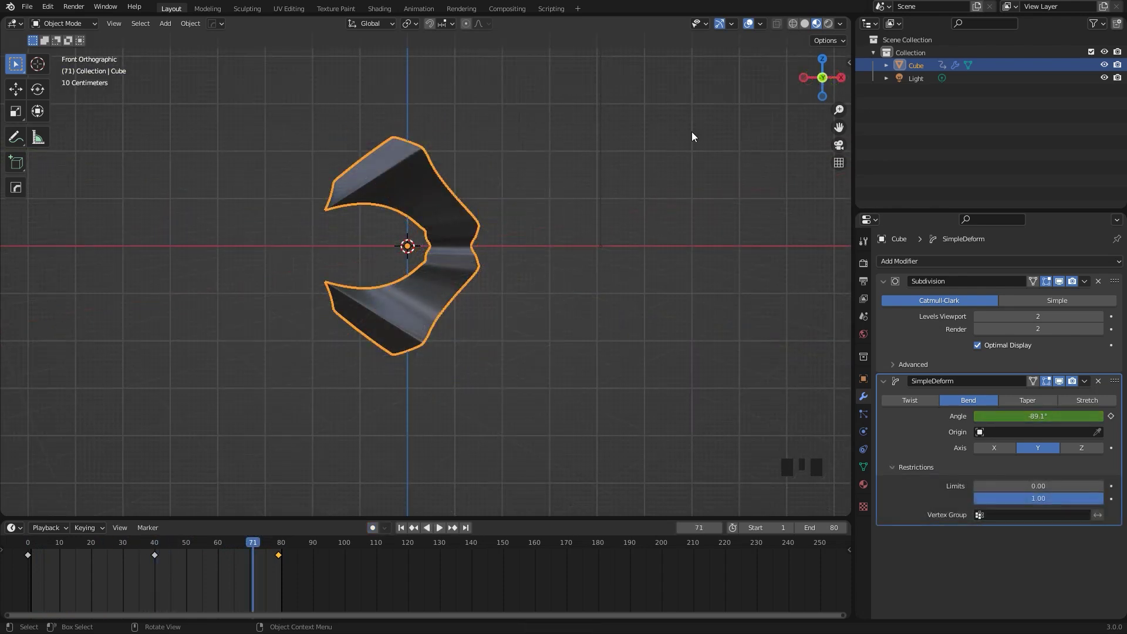
- In Edit Mode with X-Ray on, box-select only the upper-half vertices
{"action": "key", "text": "Tab"}
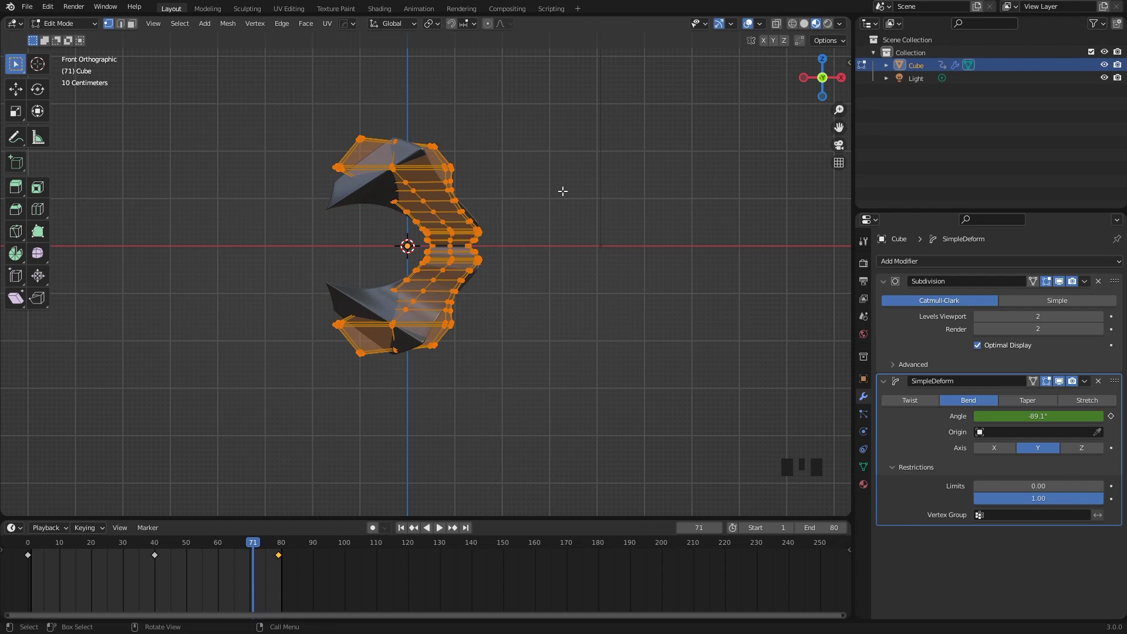
{"action": "key", "text": "a"}
{"action": "key", "text": "a"}
{"action": "key", "text": "a"}
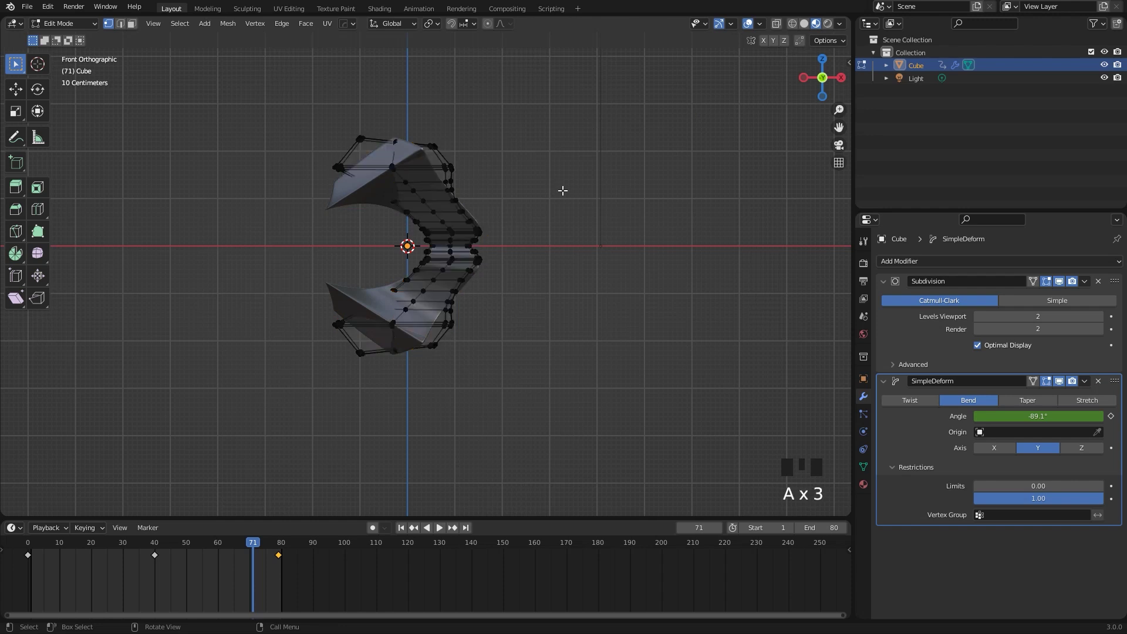
{"action": "left_click", "coordinate": [777, 23]}
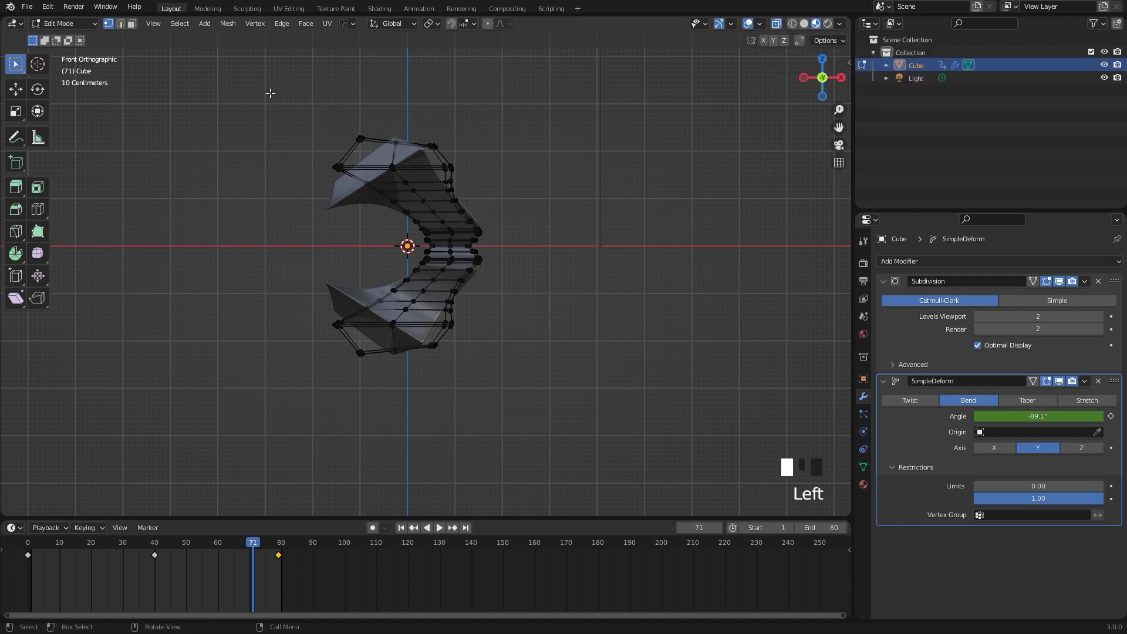
{"action": "left_click_drag", "start_coordinate": [244, 94], "coordinate": [561, 249]}
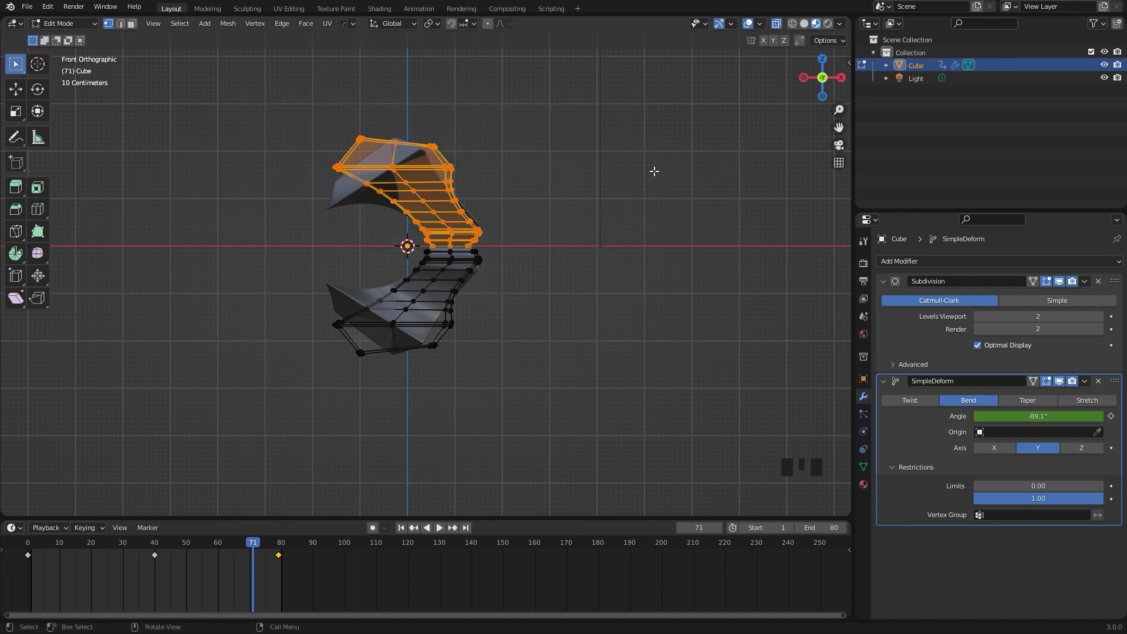
- Create vertex group 'VGAnimation', assign the selected vertices, and return to Object Mode
{"action": "left_click", "coordinate": [863, 467]}
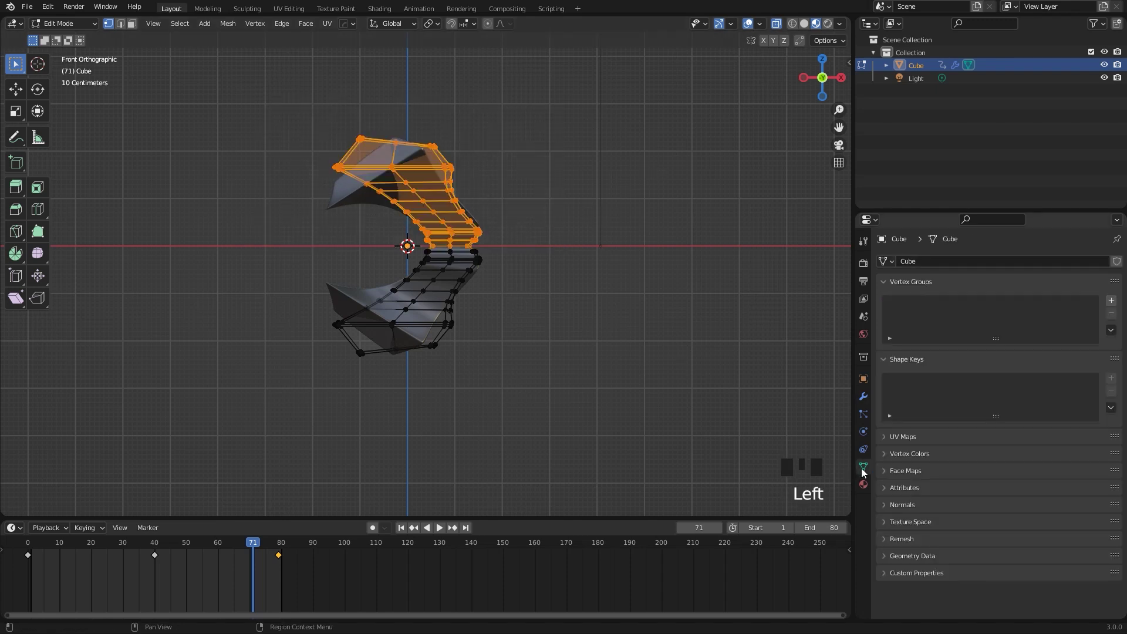
{"action": "left_click", "coordinate": [1111, 301]}
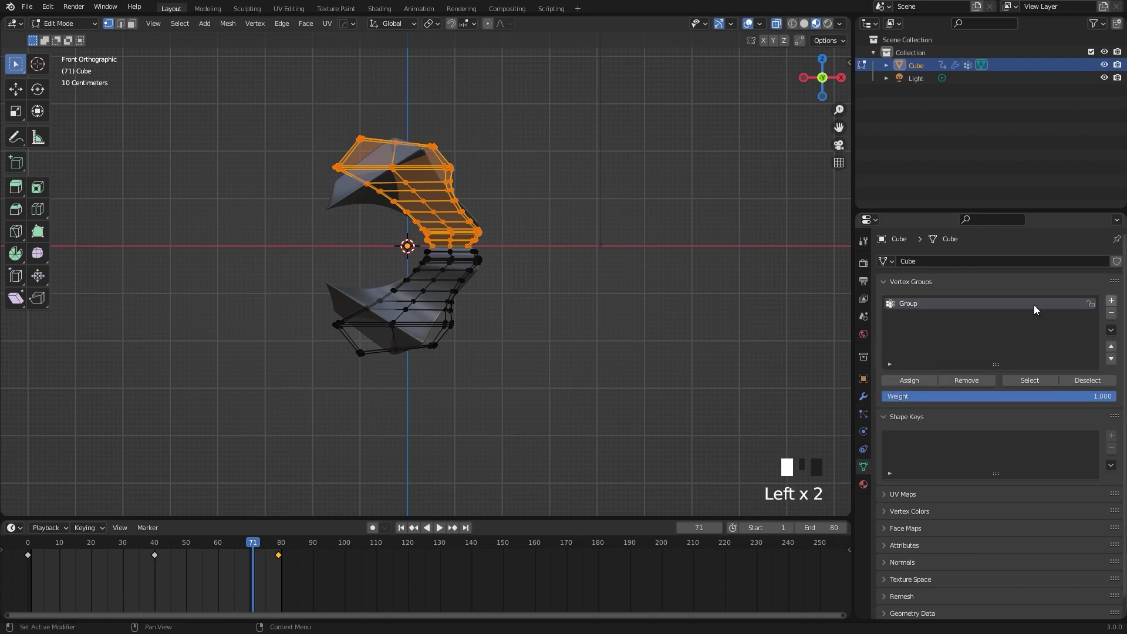
{"action": "double_click", "coordinate": [908, 303]}
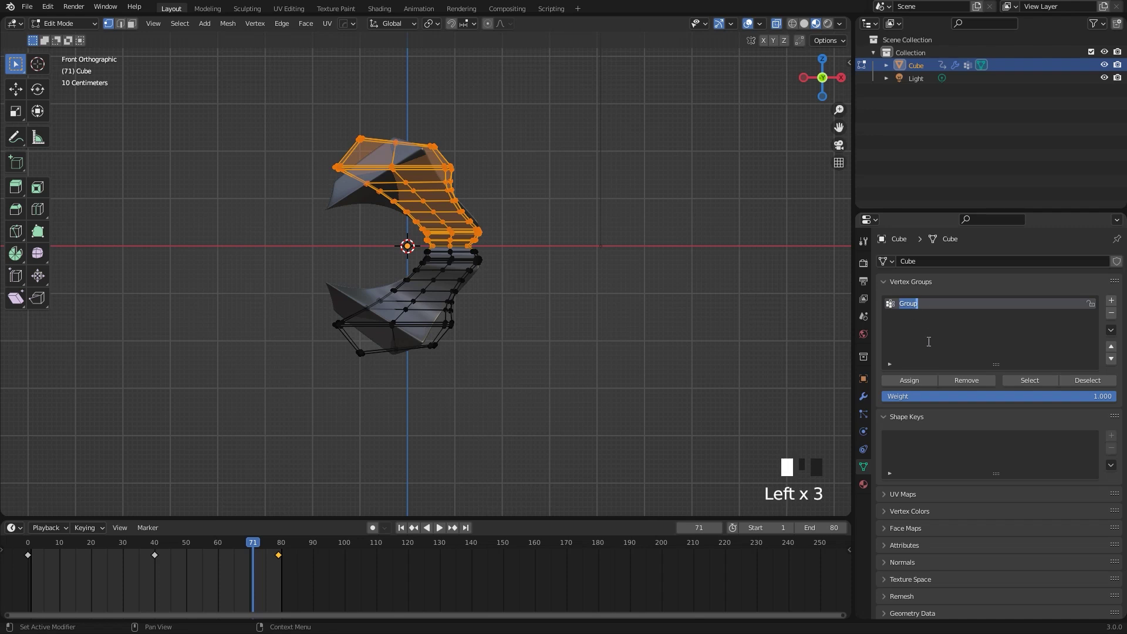
{"action": "type", "text": "VG"}
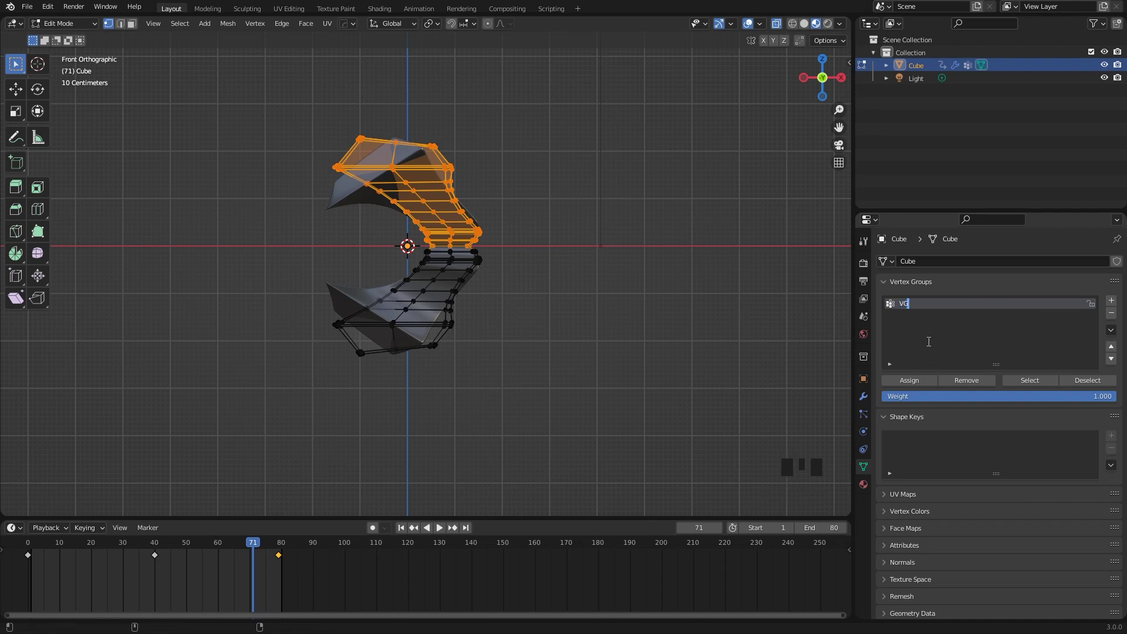
{"action": "type", "text": "Animation"}
{"action": "key", "text": "Return"}
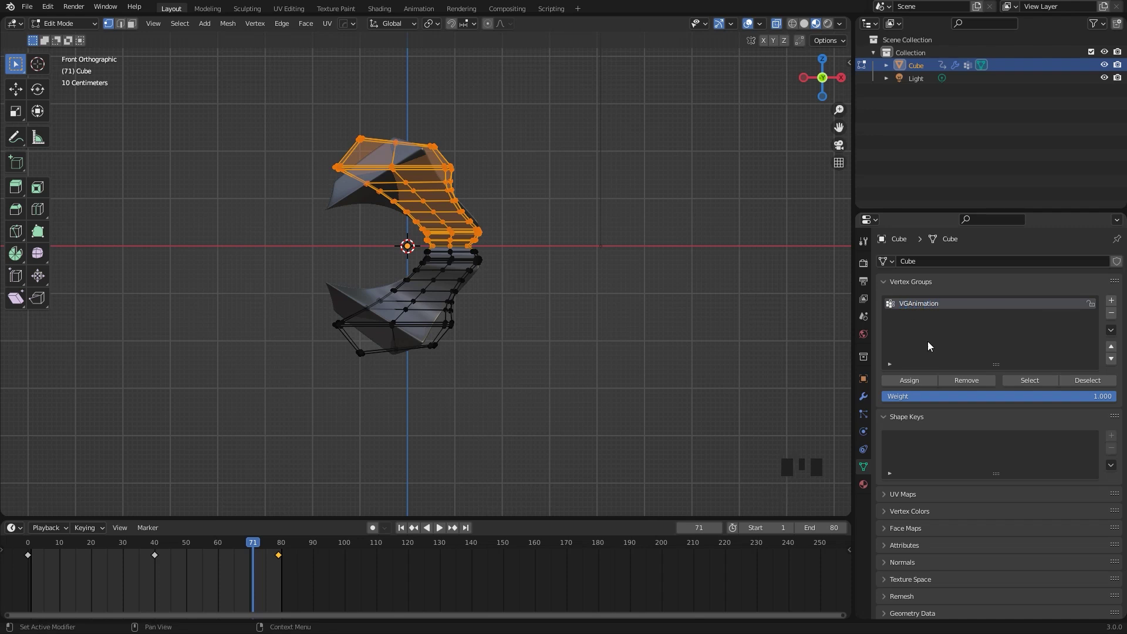
{"action": "left_click", "coordinate": [917, 379]}
{"action": "key", "text": "Tab"}
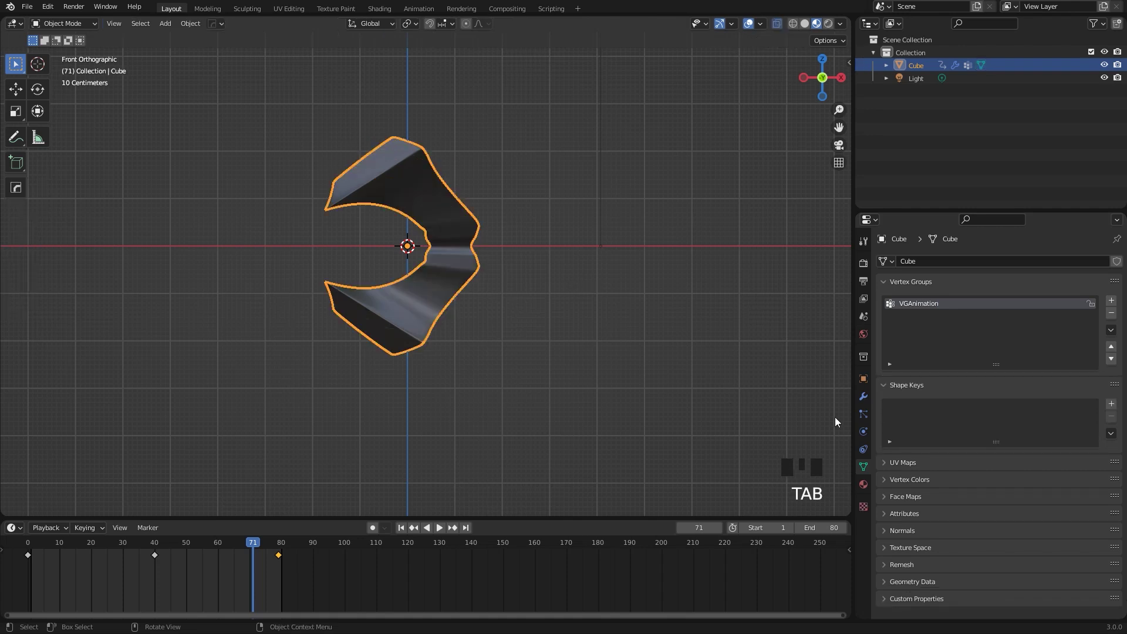
- Restrict the SimpleDeform modifier to the VGAnimation vertex group and play the animation
{"action": "left_click", "coordinate": [864, 397]}
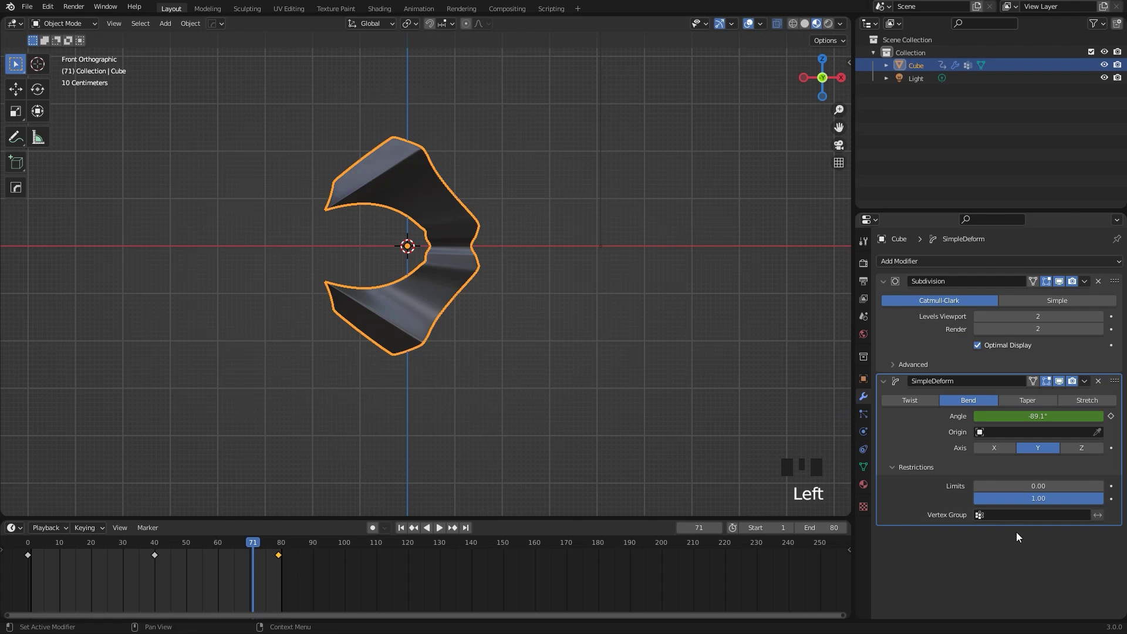
{"action": "left_click", "coordinate": [1025, 513]}
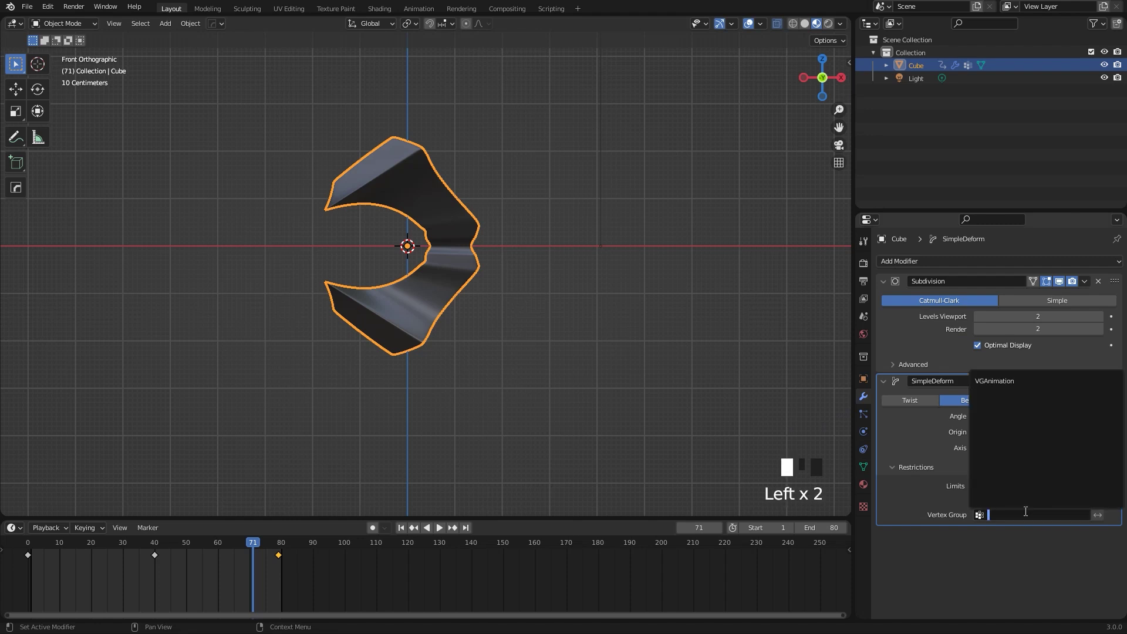
{"action": "left_click", "coordinate": [1004, 382]}
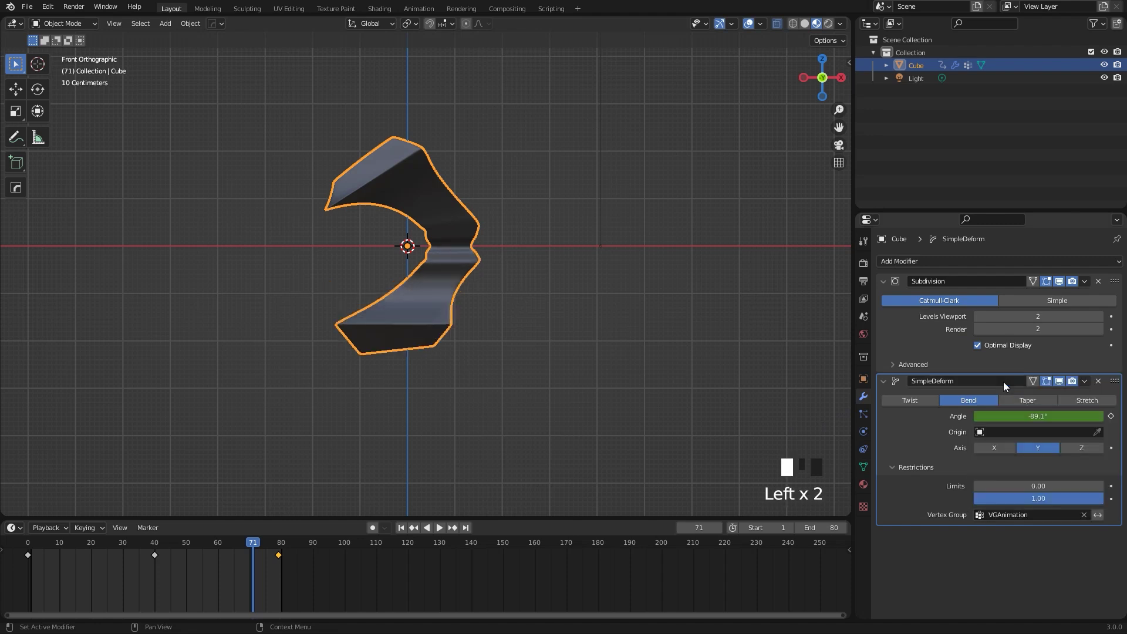
{"action": "middle_click_drag", "start_coordinate": [489, 370], "coordinate": [541, 382]}
{"action": "key", "text": "space"}
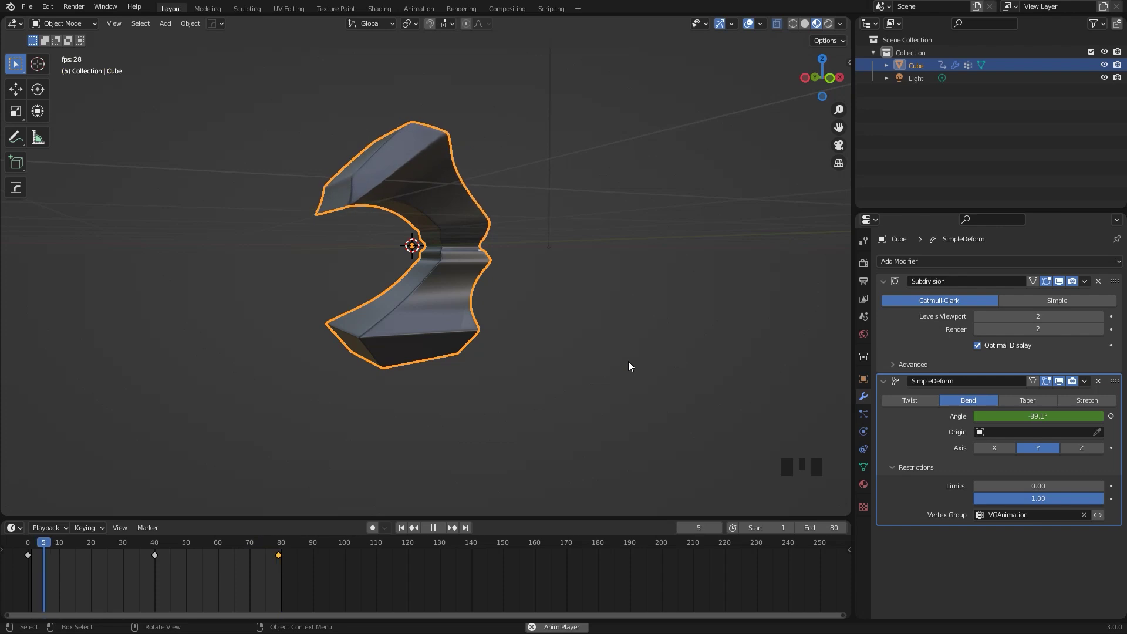
{"action": "middle_click_drag", "start_coordinate": [637, 365], "coordinate": [550, 385]}
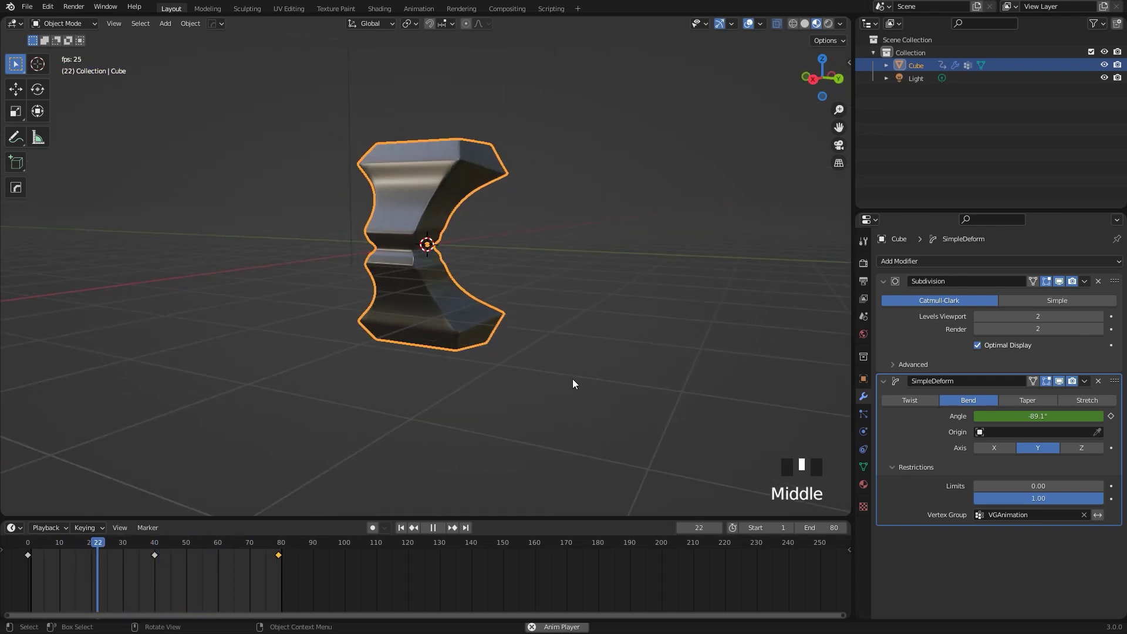
{"action": "middle_click_drag", "start_coordinate": [530, 383], "coordinate": [327, 385]}
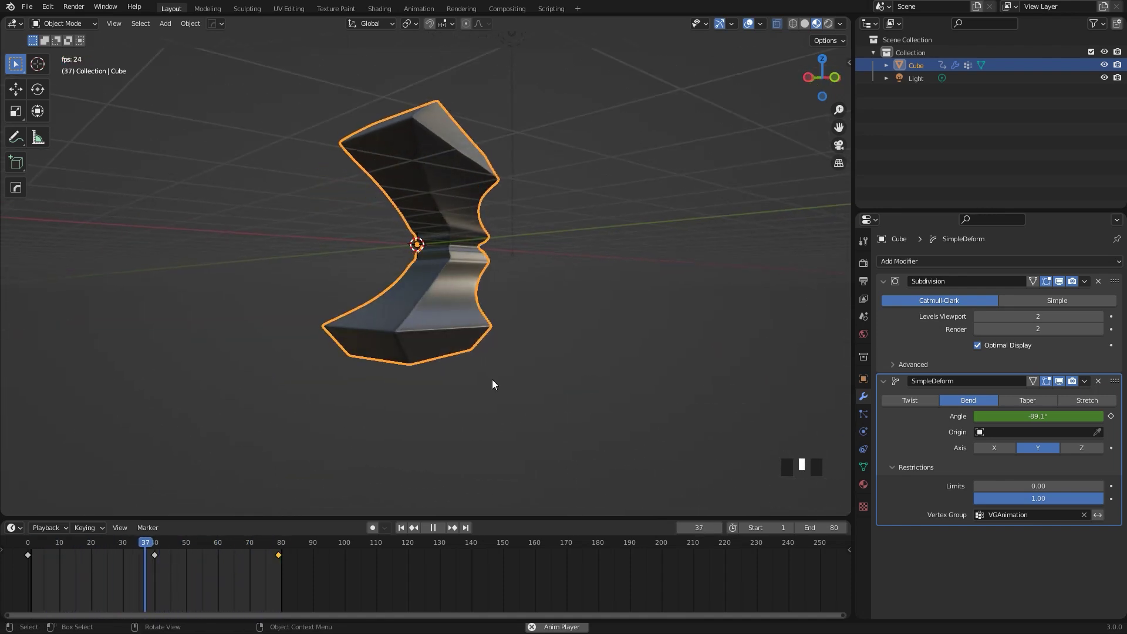